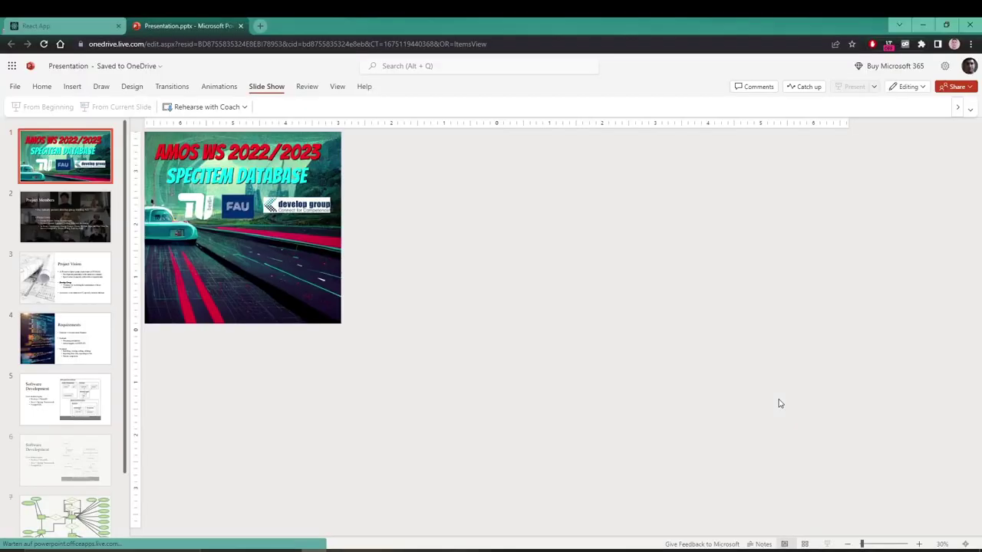
# - Switch to the React App and upload uploadFile from the amos_testfiles folder as a new document
pyautogui.click(66, 28)
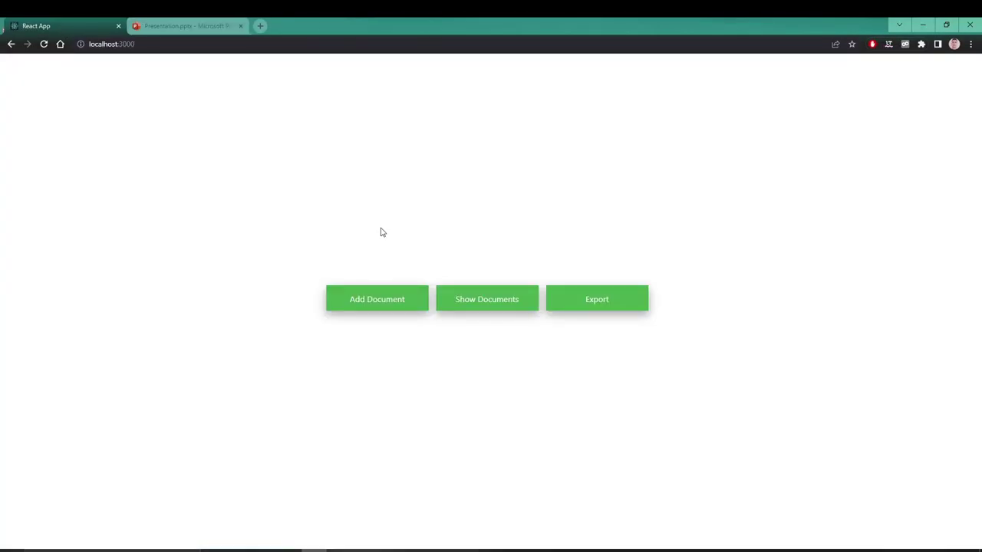
pyautogui.click(401, 307)
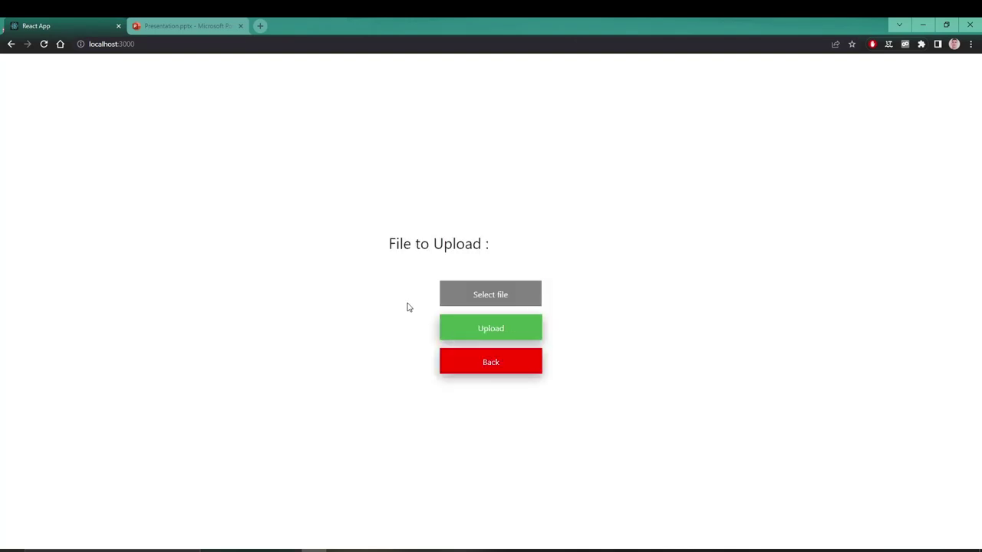
pyautogui.click(495, 298)
pyautogui.click(147, 134)
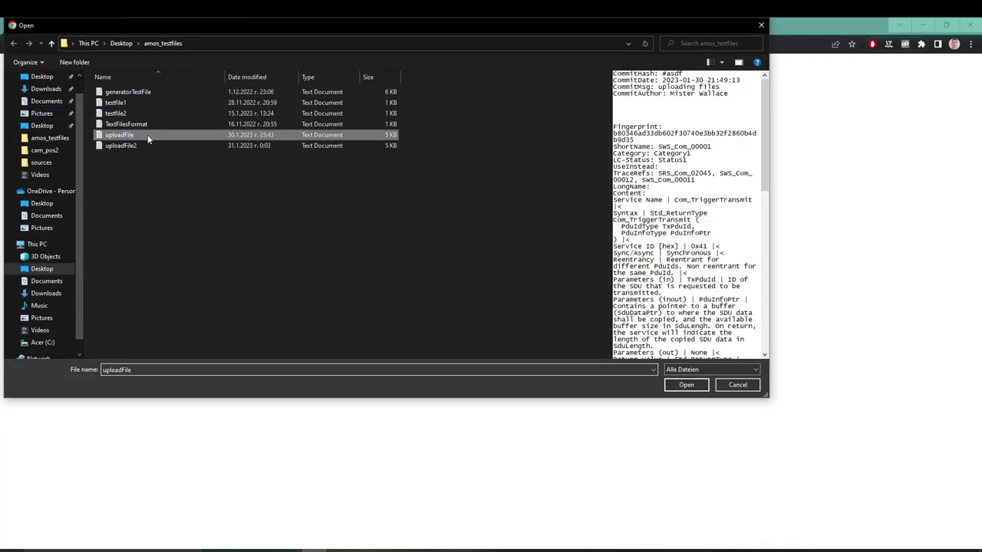
pyautogui.click(686, 385)
pyautogui.click(504, 330)
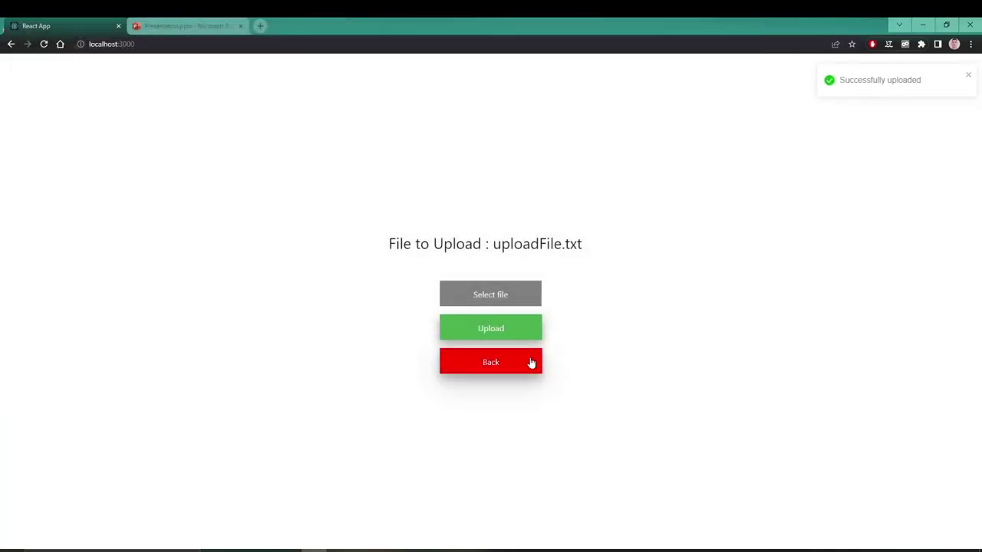
pyautogui.click(526, 366)
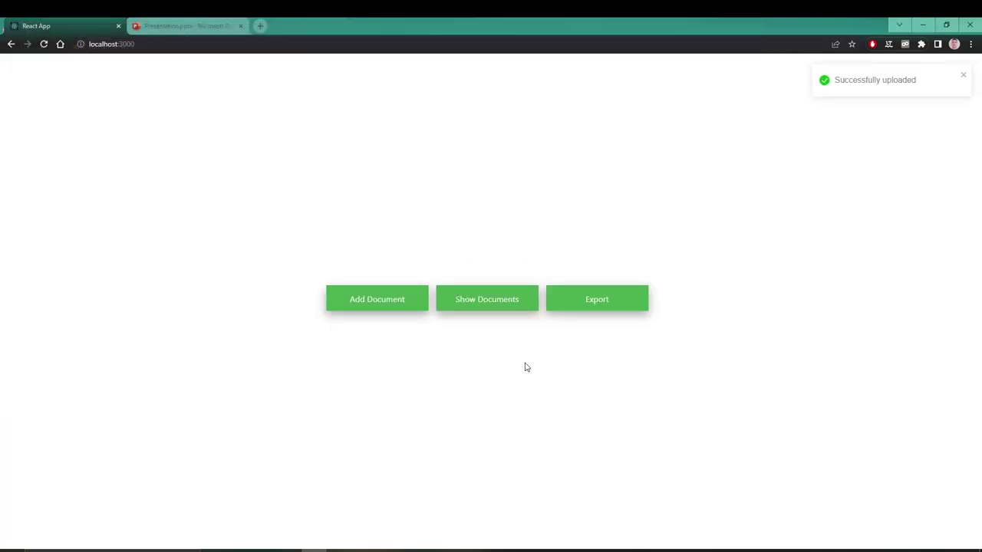
# - In the document list, inspect the details of SWS_Com_00001 and follow its trace reference to SWS_Com_00012
pyautogui.click(500, 305)
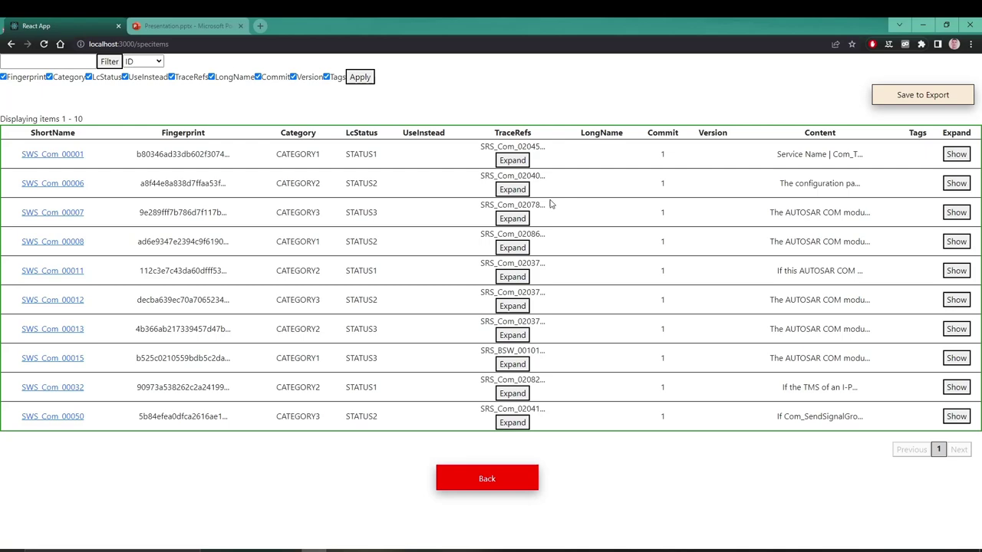
pyautogui.click(956, 155)
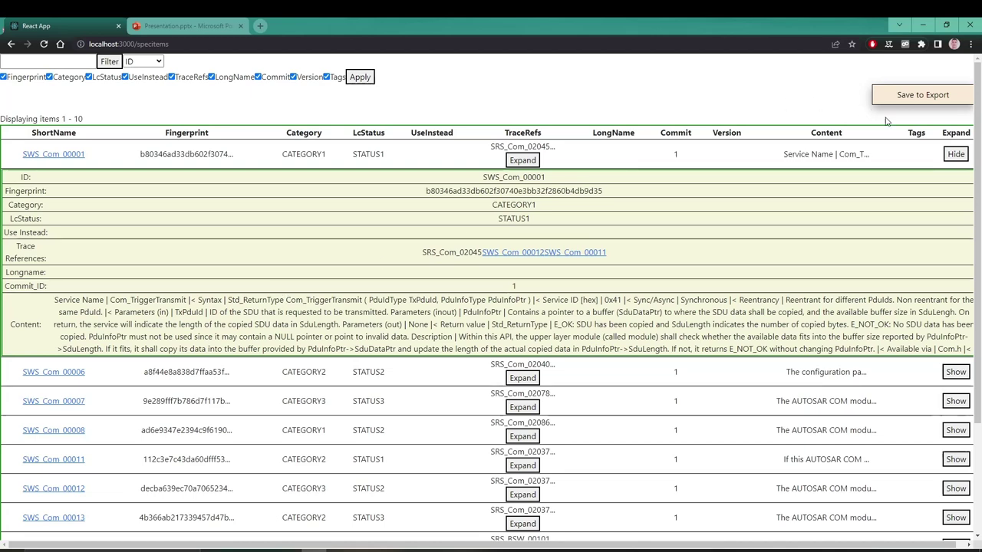
pyautogui.click(955, 154)
pyautogui.click(512, 160)
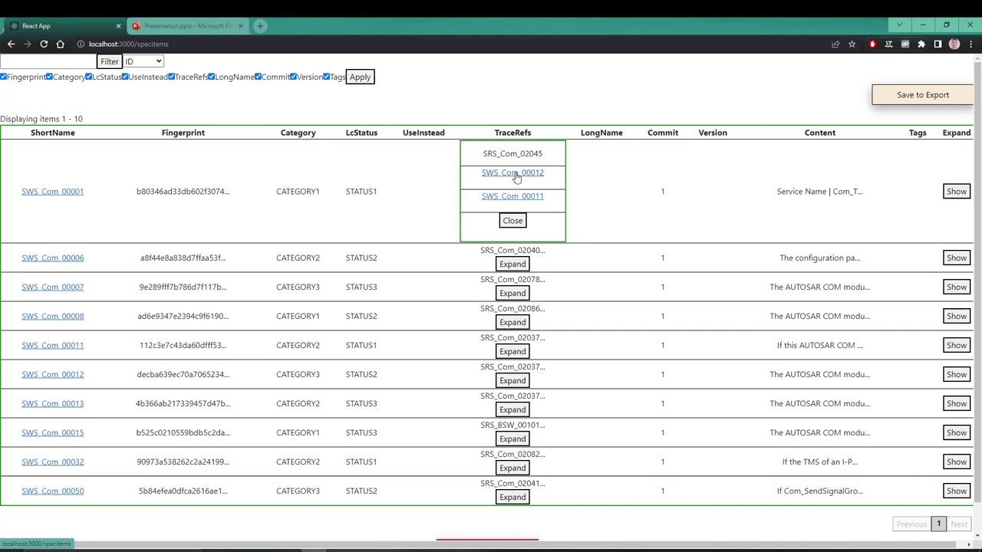
pyautogui.click(516, 174)
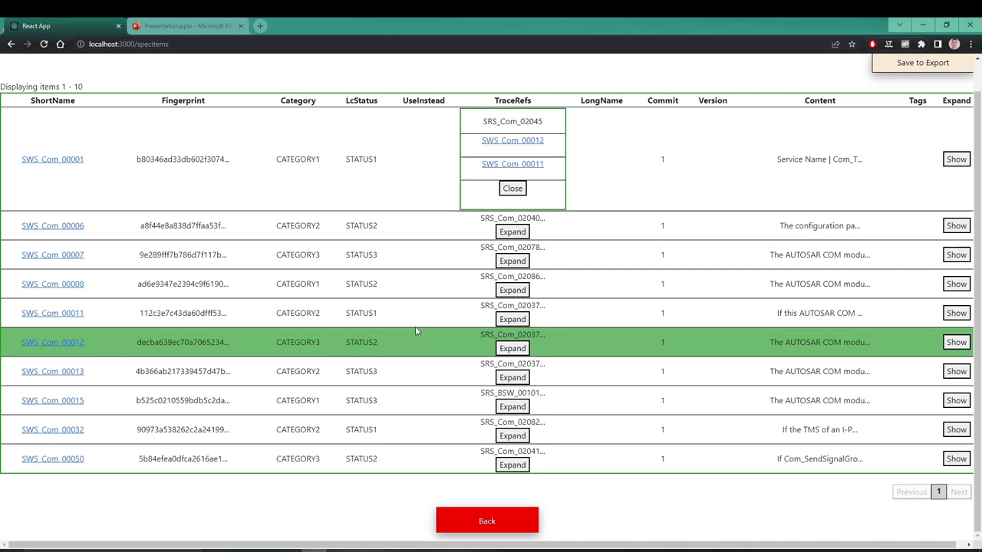
pyautogui.scroll(1, 272, 329)
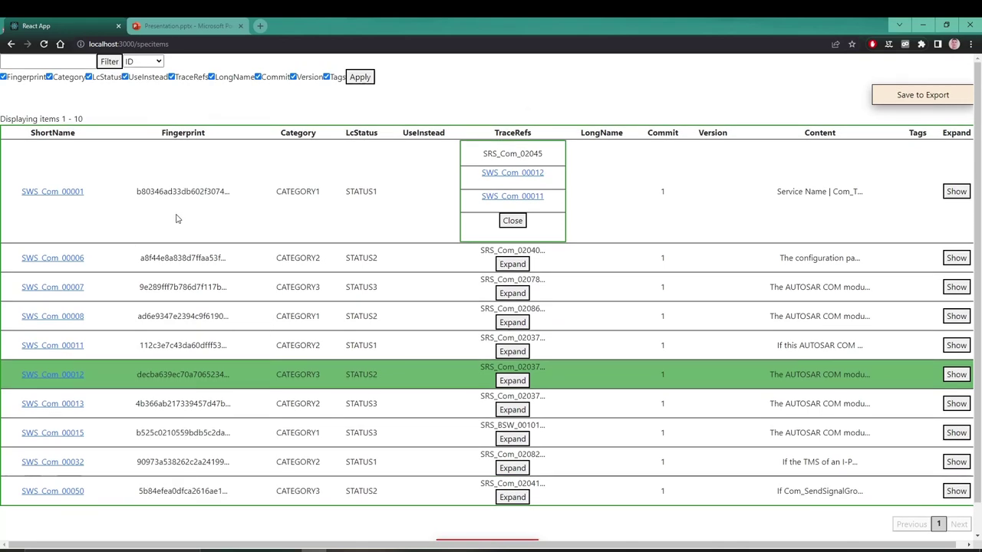
# - Filter the document list by the ID SWS_Com_00013, copied from its ShortName entry
pyautogui.press('Tab')
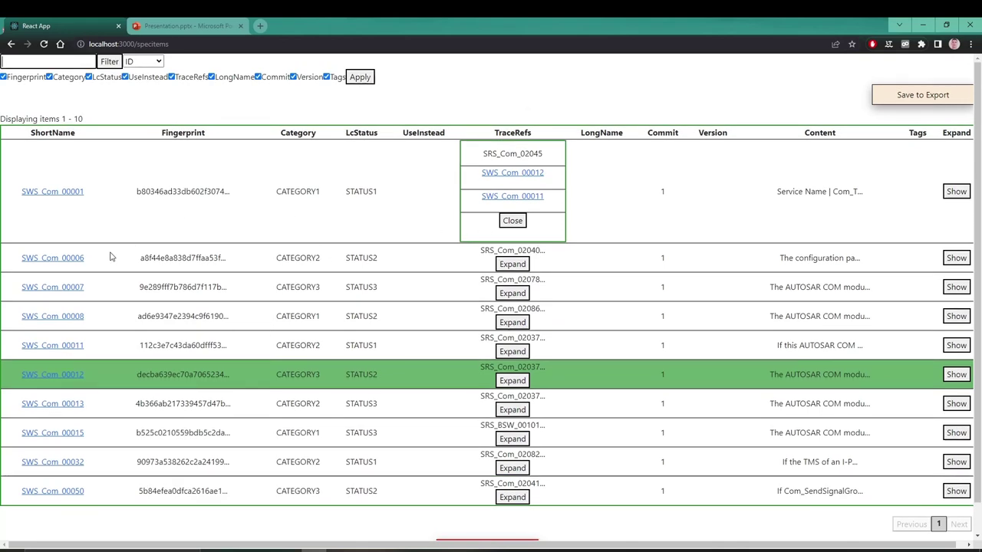
pyautogui.moveTo(89, 404); pyautogui.dragTo(21, 405)
pyautogui.hotkey('ctrl', 'c')
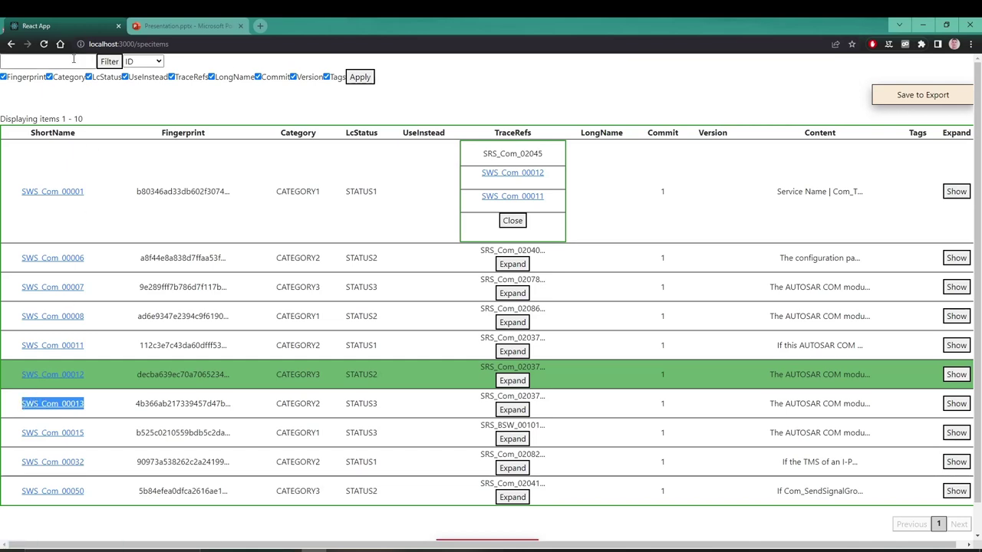
pyautogui.click(73, 62)
pyautogui.hotkey('ctrl', 'v')
pyautogui.click(109, 61)
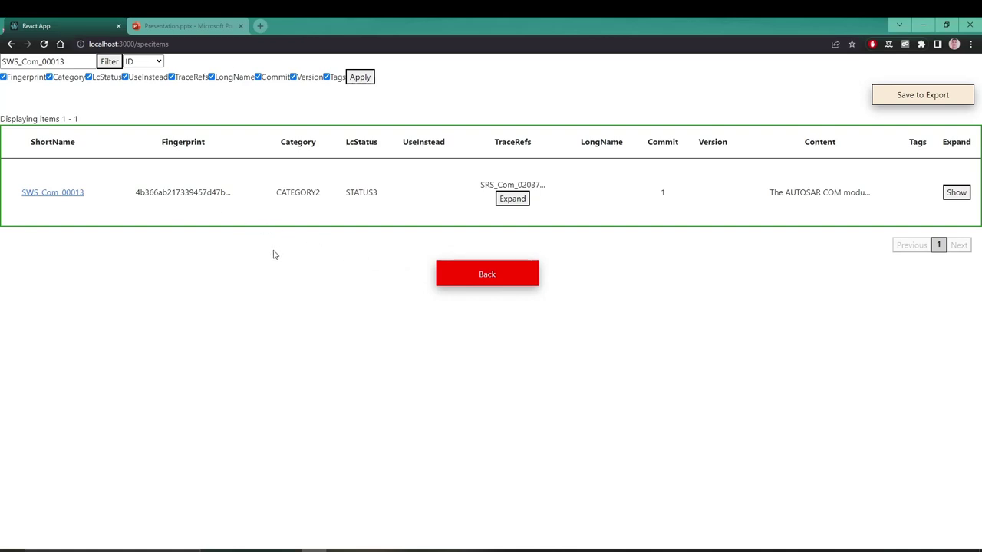
# - Reopen the unfiltered document list and hide its UseInstead and TraceRefs columns
pyautogui.click(458, 276)
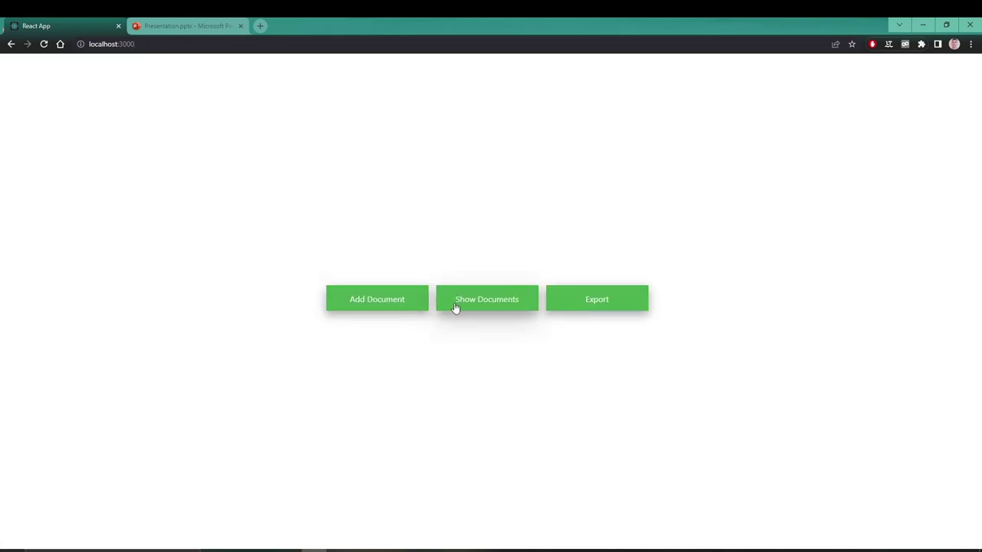
pyautogui.click(458, 305)
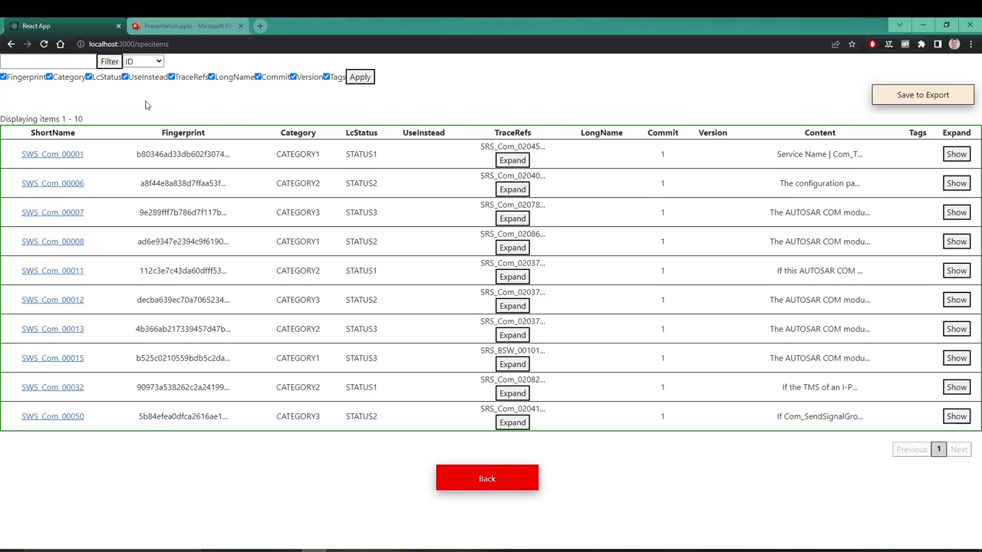
pyautogui.click(125, 77)
pyautogui.click(172, 78)
pyautogui.click(354, 80)
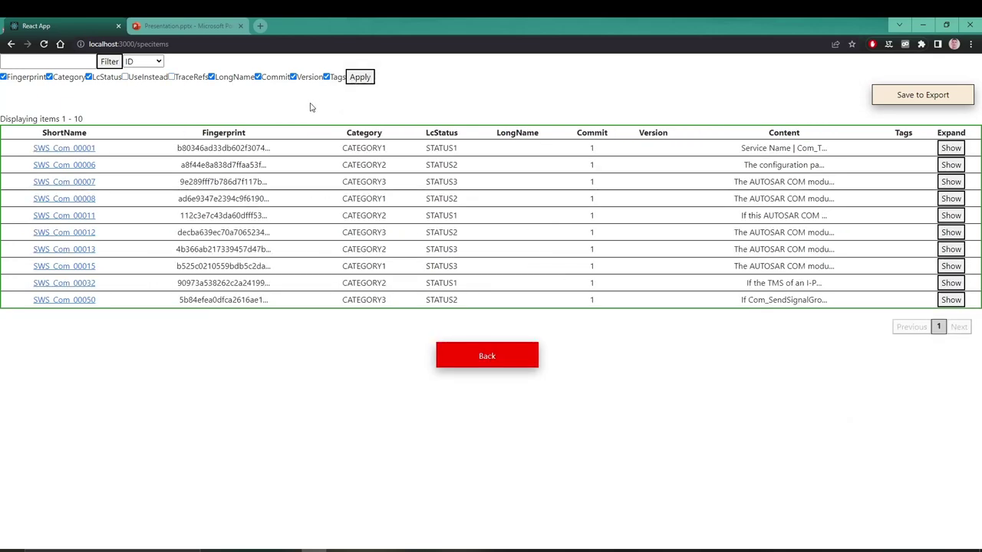
# - Upload uploadFile2 from the amos_testfiles folder as another document
pyautogui.click(477, 357)
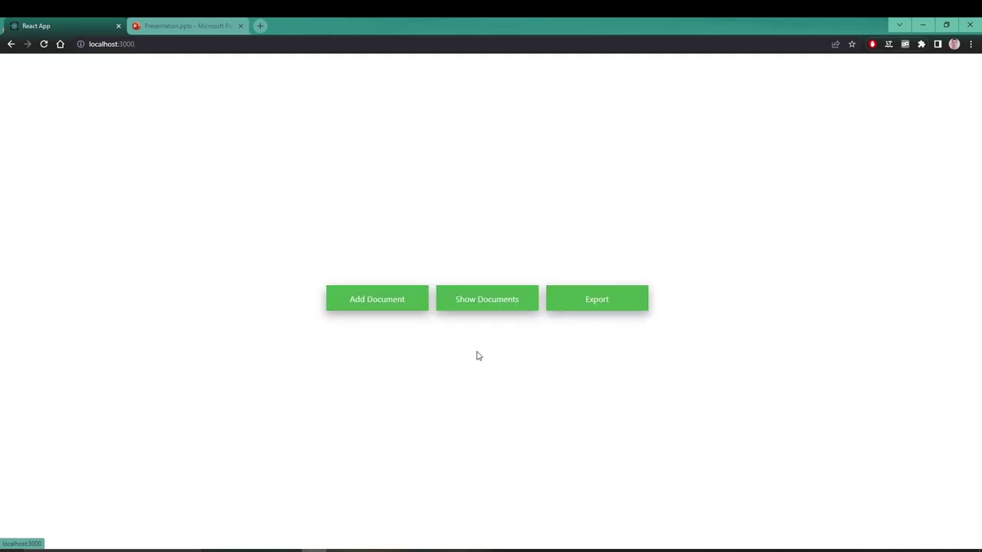
pyautogui.click(398, 305)
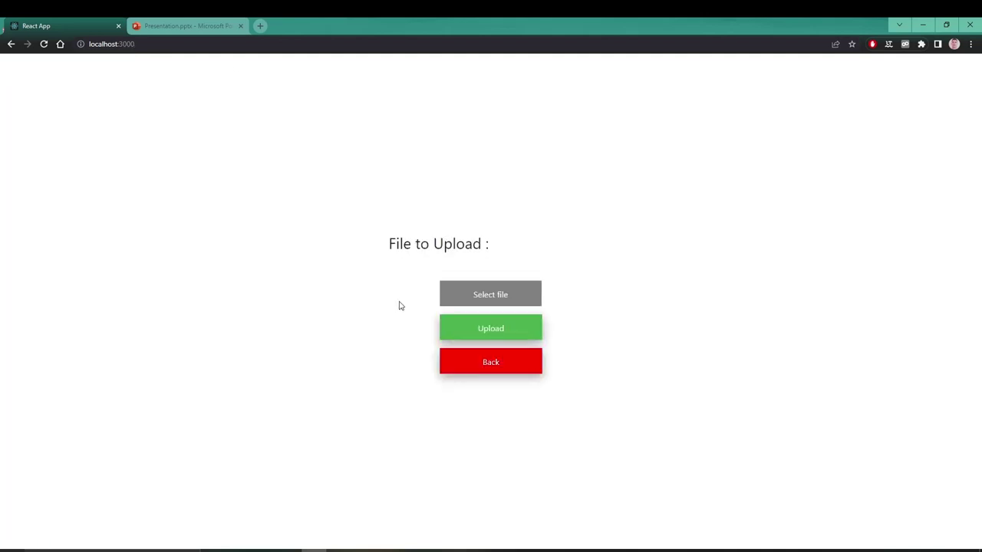
pyautogui.click(491, 298)
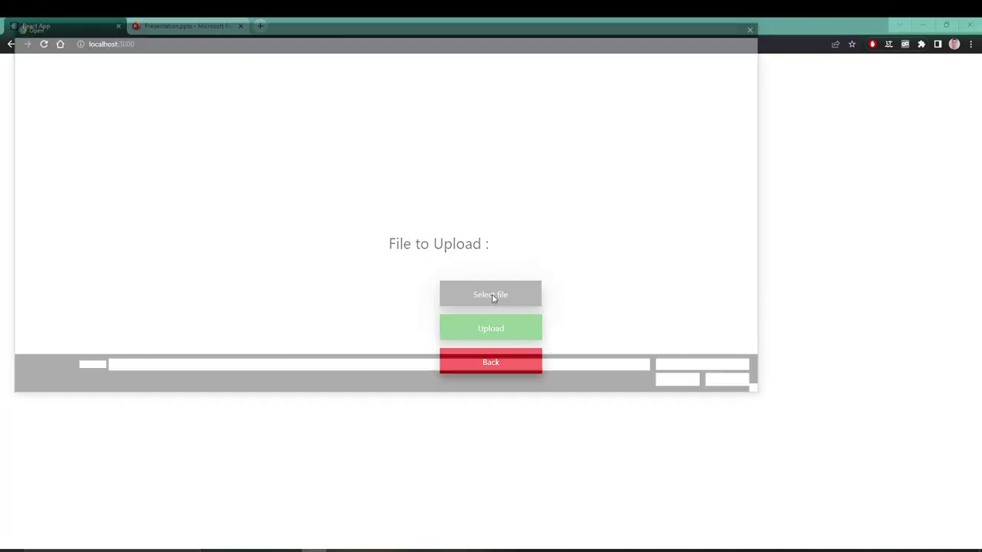
pyautogui.click(147, 145)
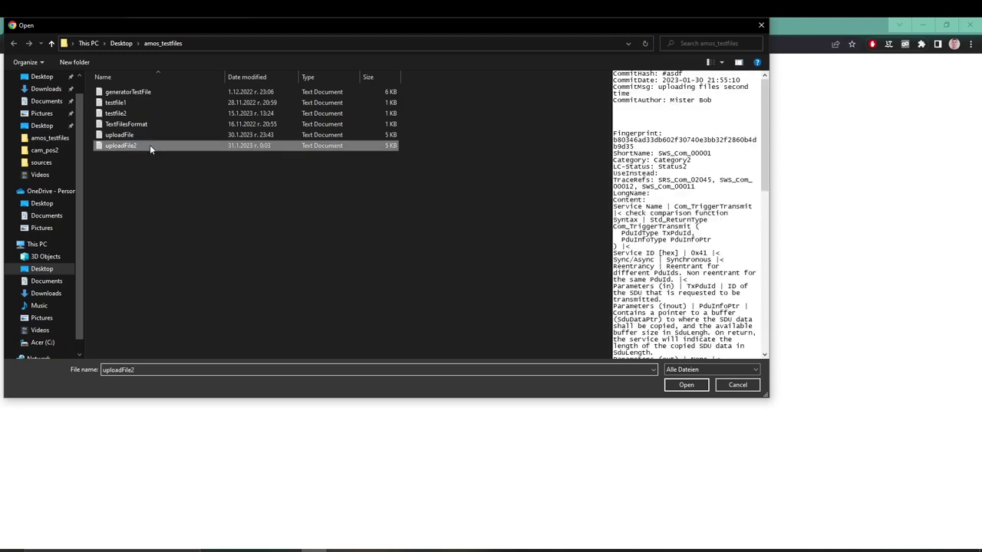
pyautogui.click(689, 388)
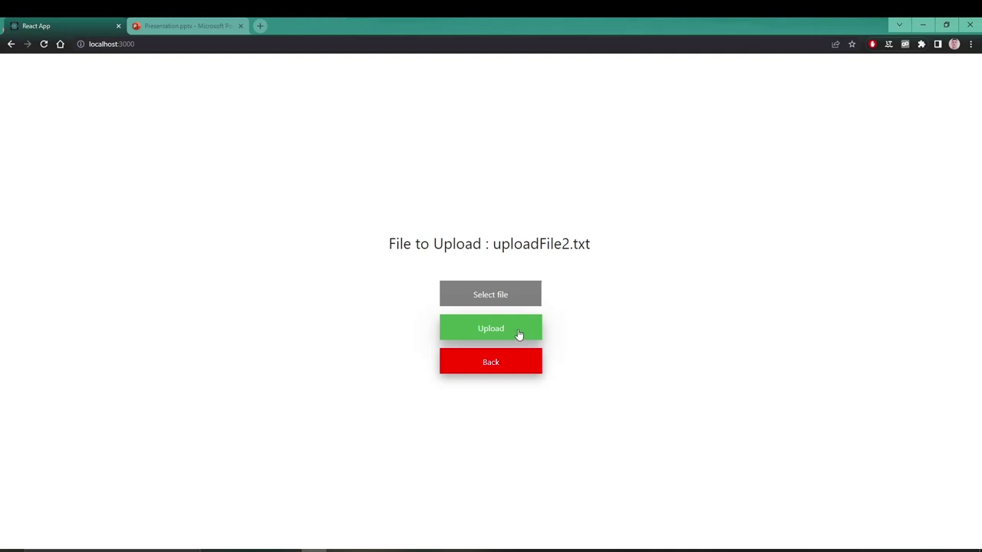
pyautogui.click(518, 334)
pyautogui.click(500, 361)
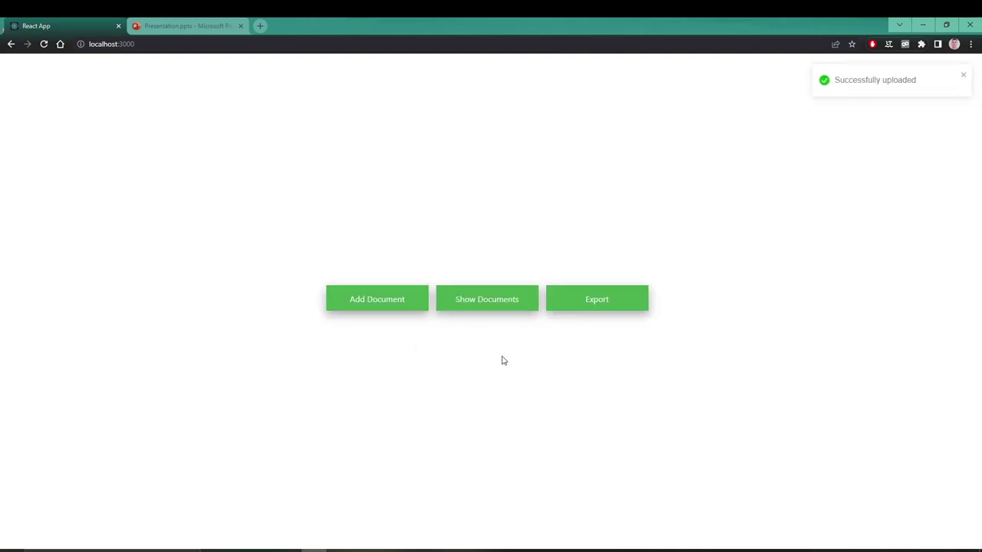
# - Open the history of SWS_Com_00001 from the document list and compare its commit 1 and commit 2 versions
pyautogui.click(502, 305)
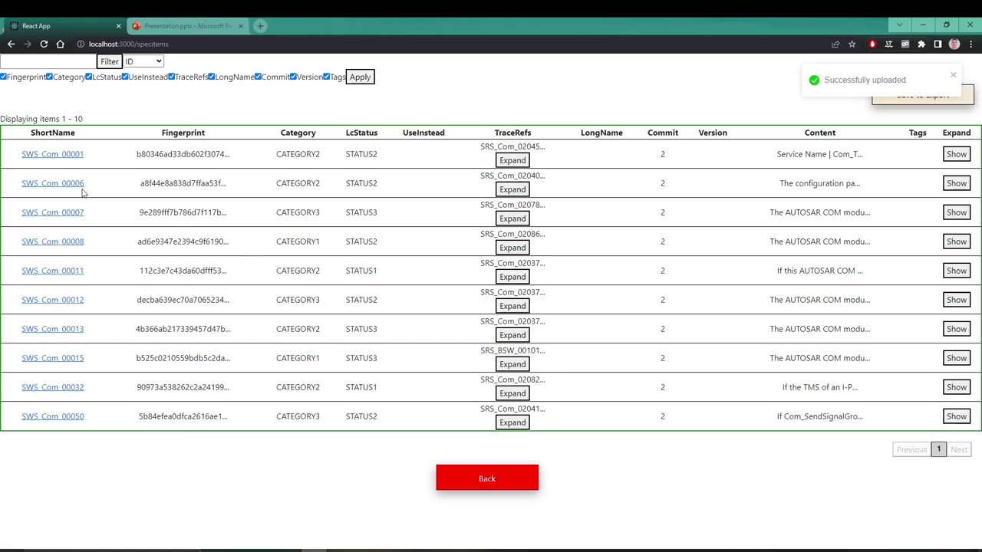
pyautogui.click(61, 161)
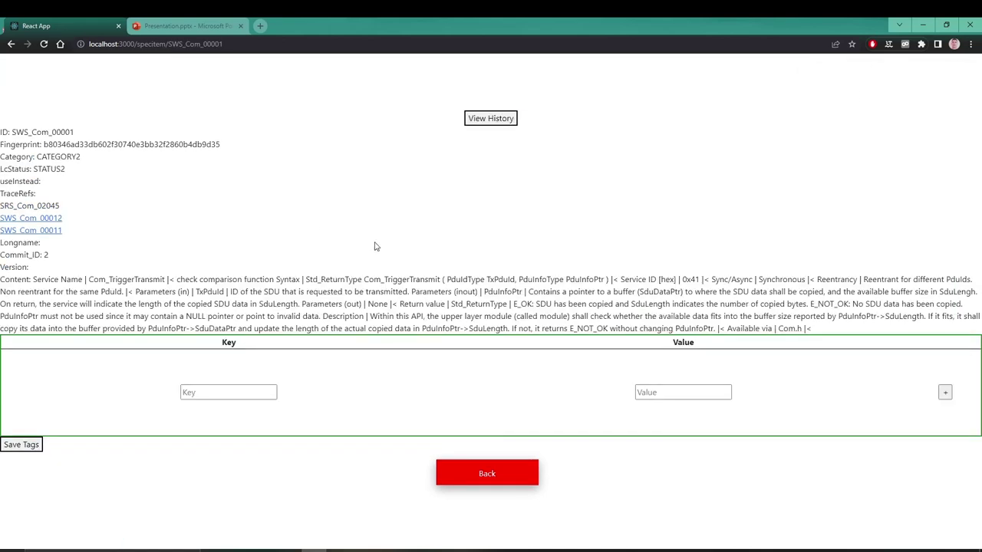
pyautogui.click(489, 121)
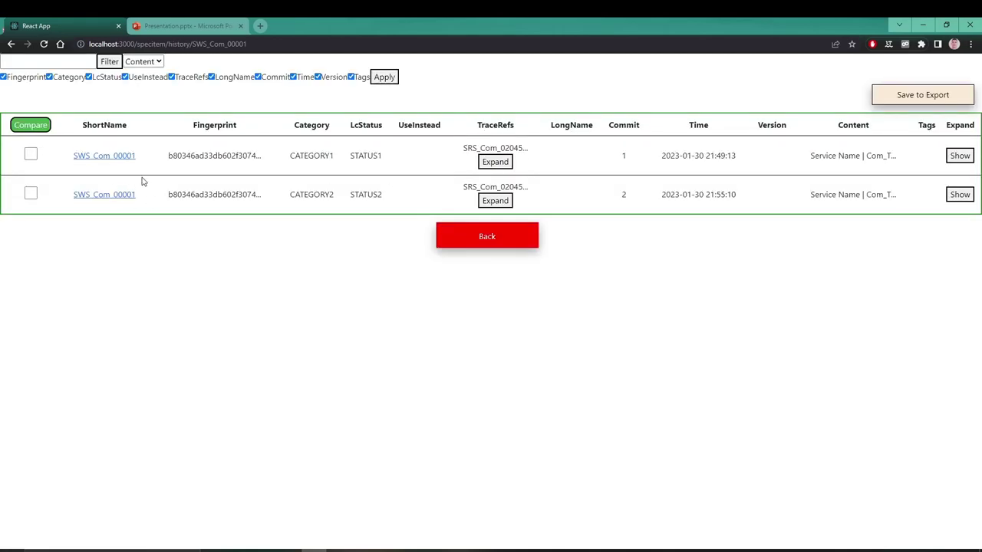
pyautogui.click(29, 156)
pyautogui.click(32, 194)
pyautogui.click(44, 133)
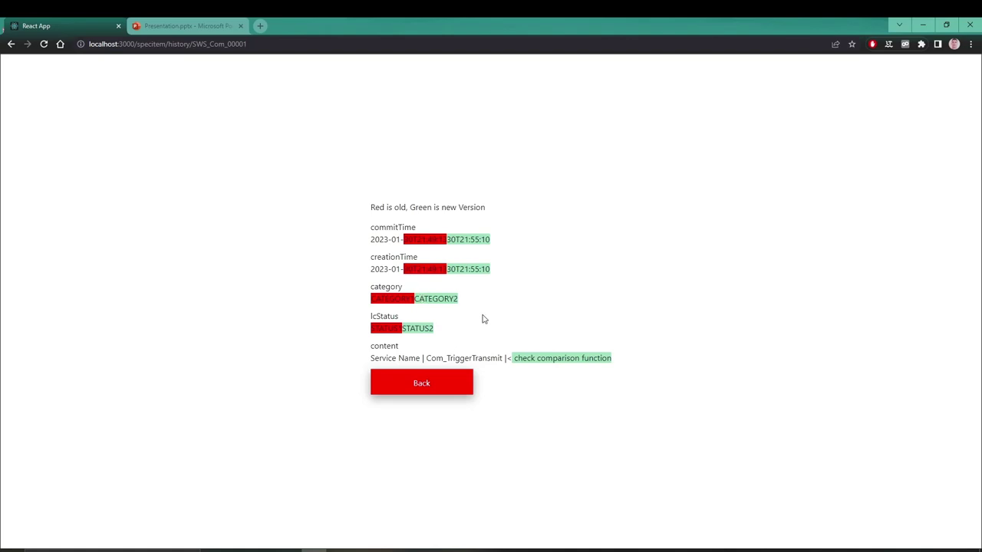
pyautogui.click(432, 393)
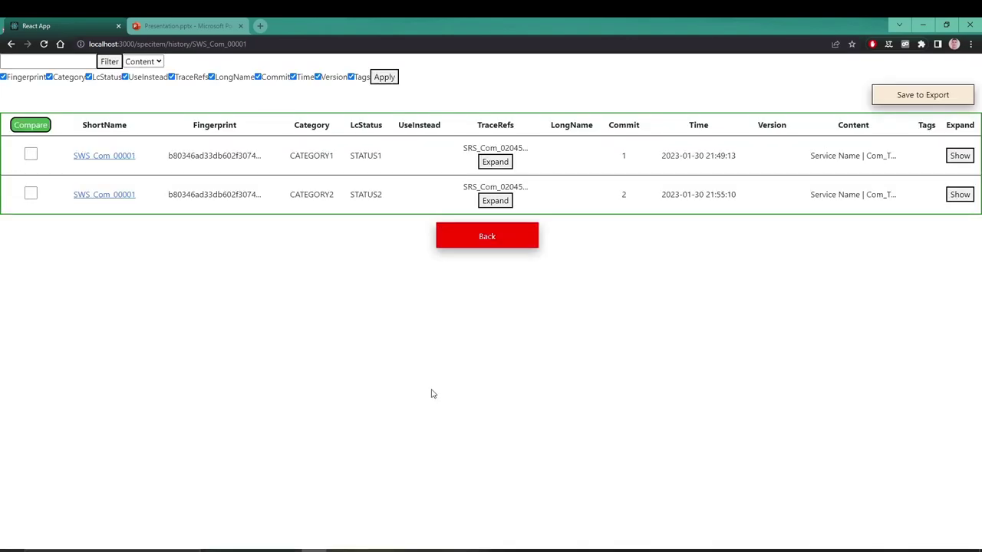
# - Add a tag with key "dasd" and value "dsadffe" to SWS_Com_00001, save the tags and return to the list
pyautogui.click(495, 244)
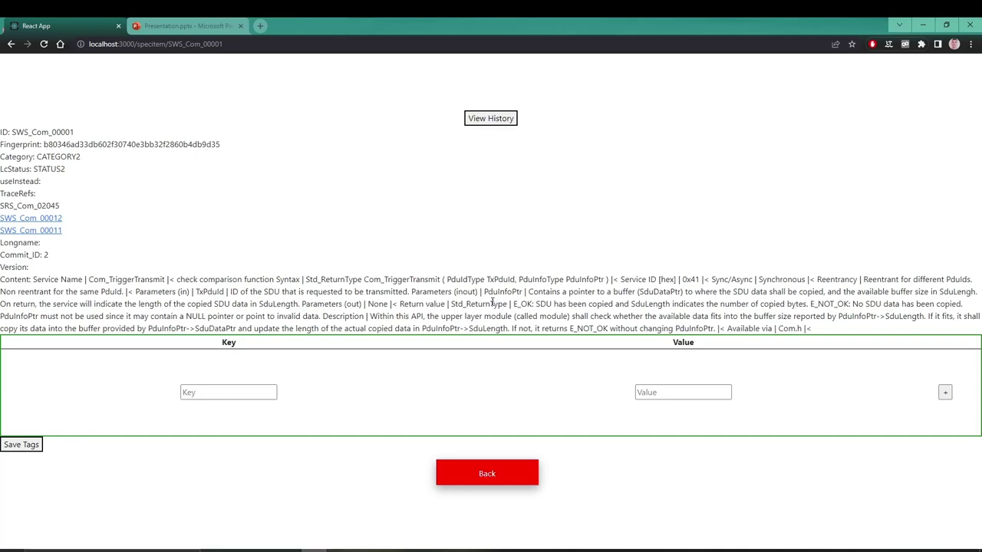
pyautogui.click(252, 391)
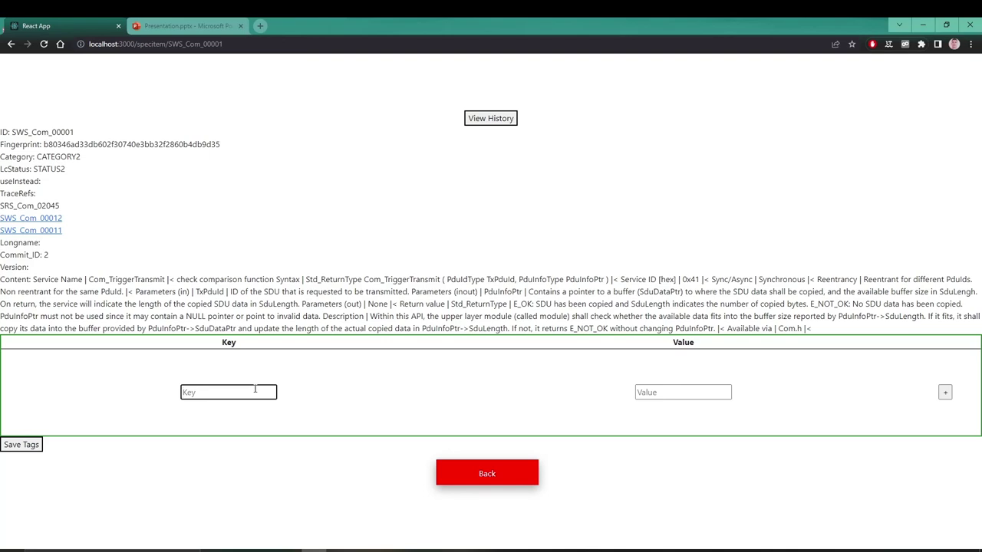
pyautogui.write('dasd')
pyautogui.click(671, 392)
pyautogui.write('dsad')
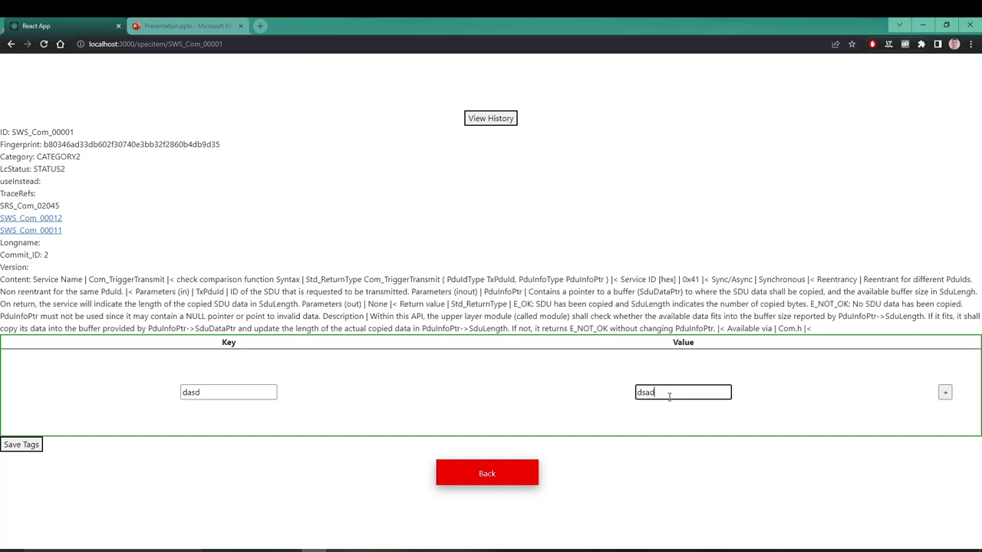
pyautogui.write('ffe')
pyautogui.click(945, 393)
pyautogui.click(30, 444)
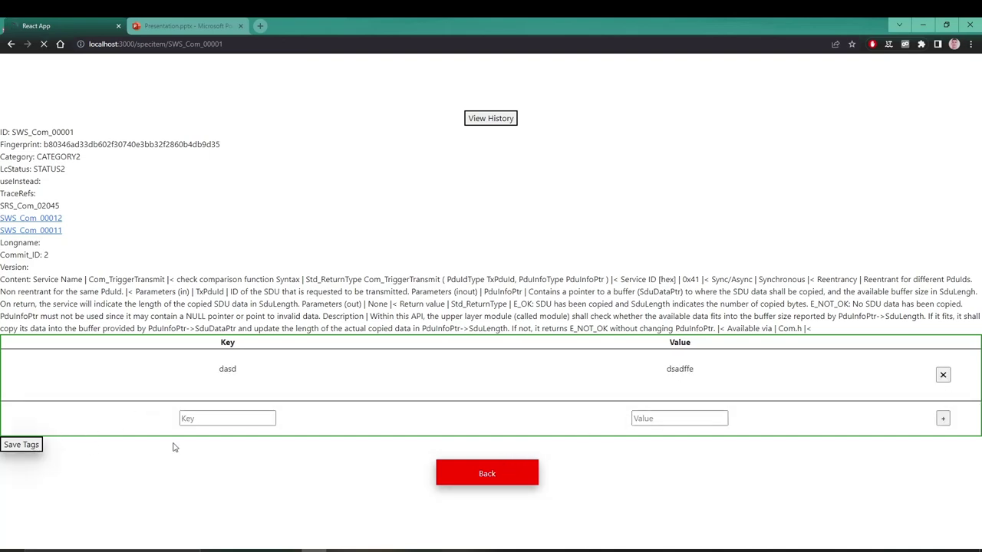
pyautogui.click(482, 474)
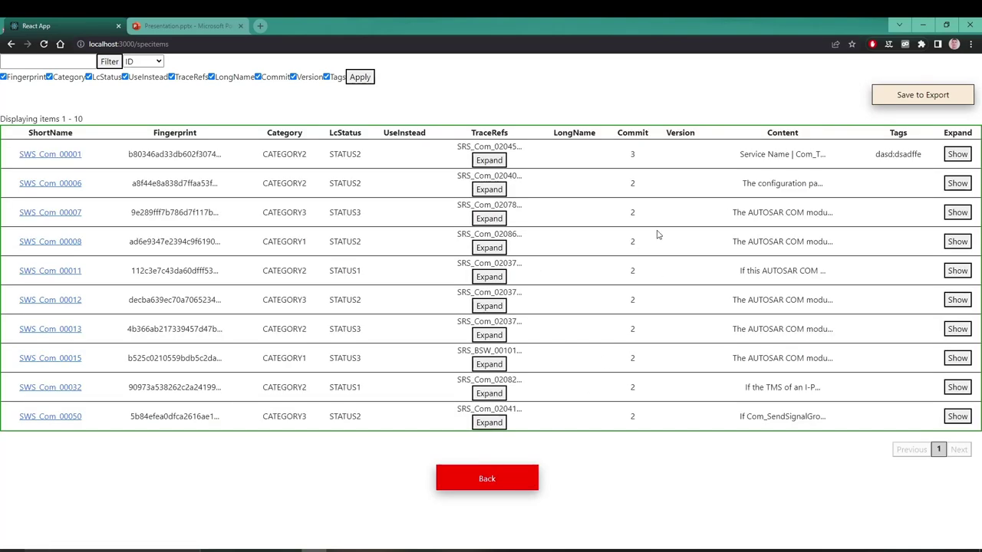
# - Check the new tag of SWS_Com_00001 in the list and save the listed items to the export
pyautogui.moveTo(878, 156); pyautogui.dragTo(922, 159)
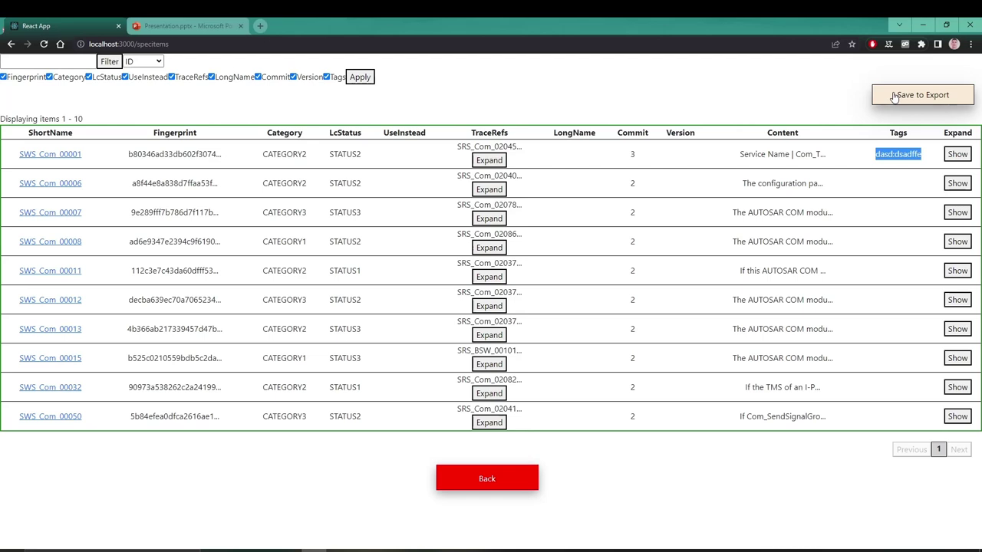
pyautogui.click(837, 99)
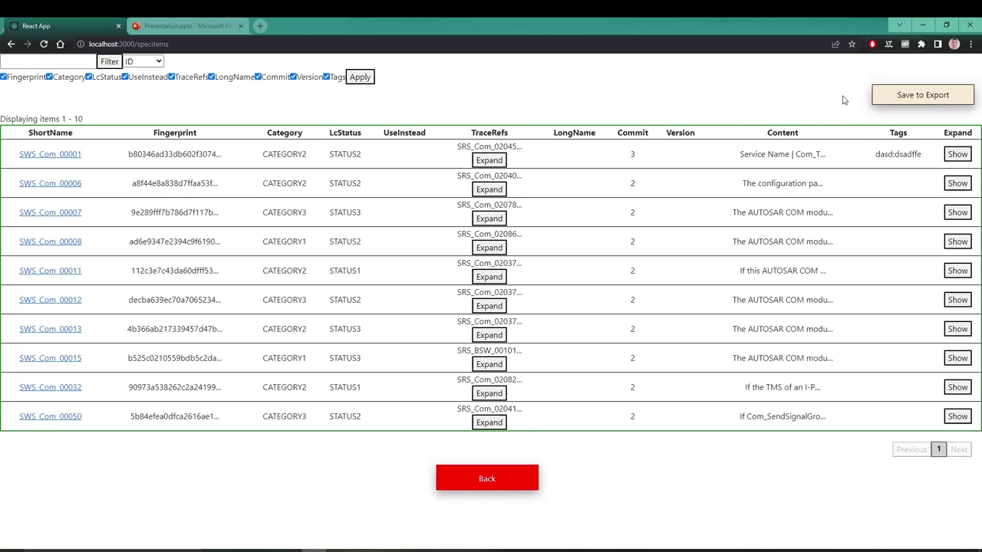
pyautogui.click(894, 98)
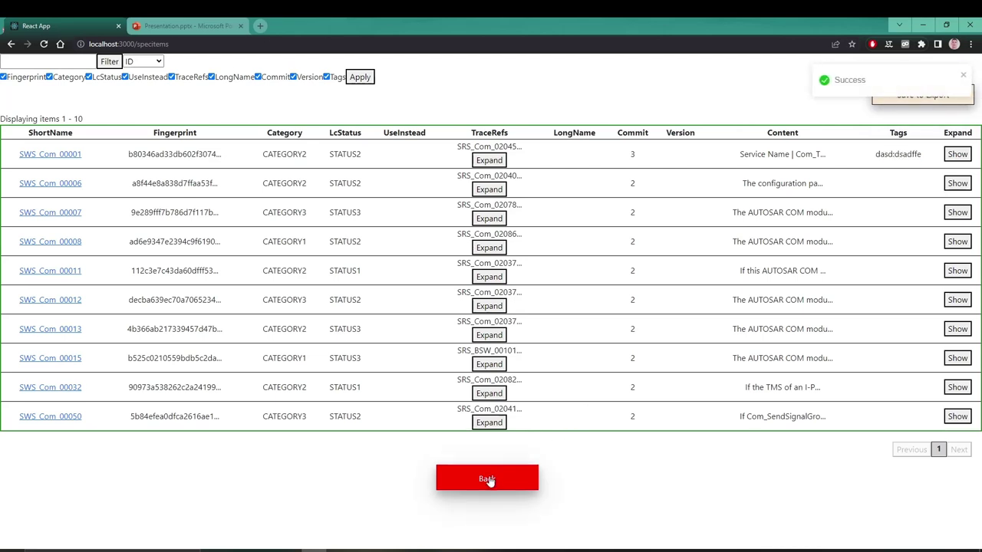
# - Generate the download of the saved SpecItems from the export page and open the downloaded export (1).txt file
pyautogui.click(495, 479)
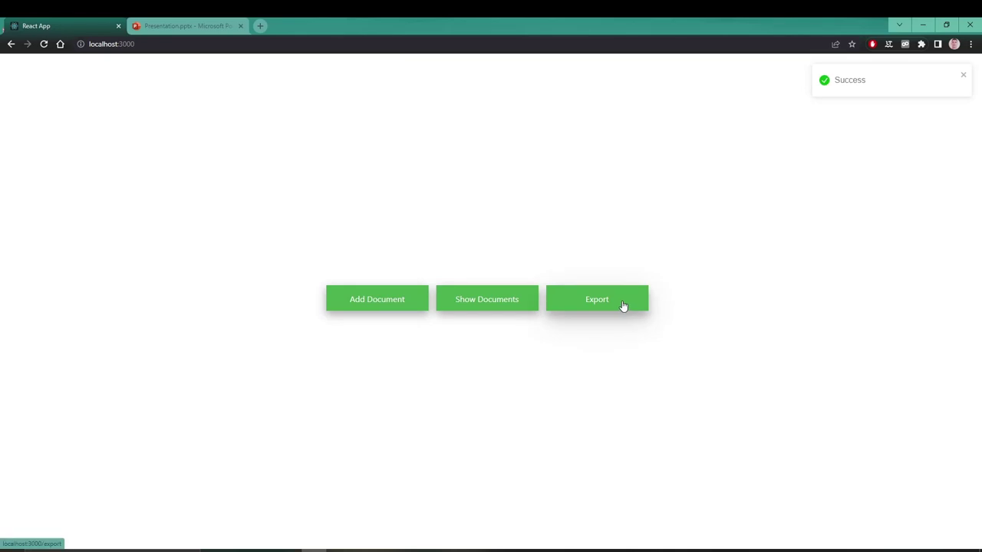
pyautogui.click(625, 307)
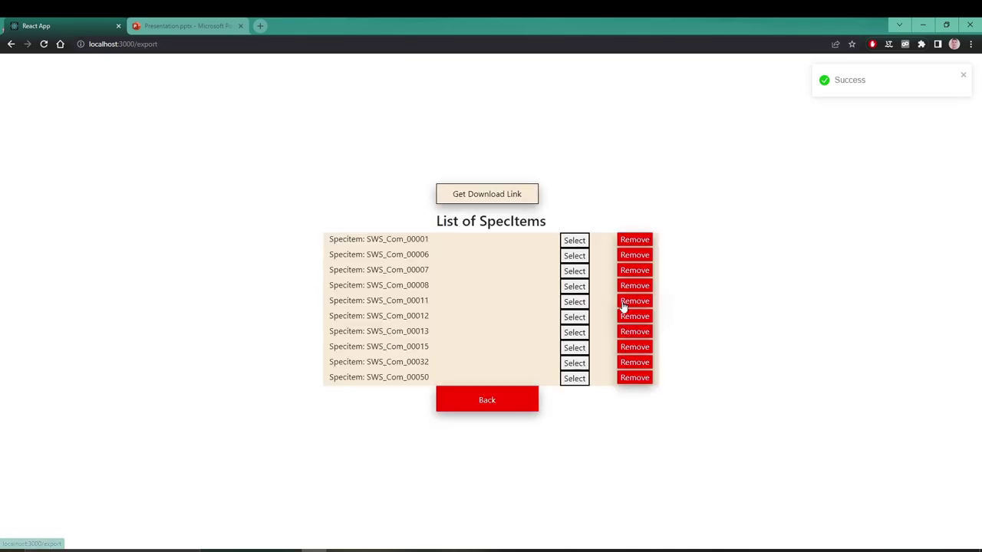
pyautogui.click(497, 198)
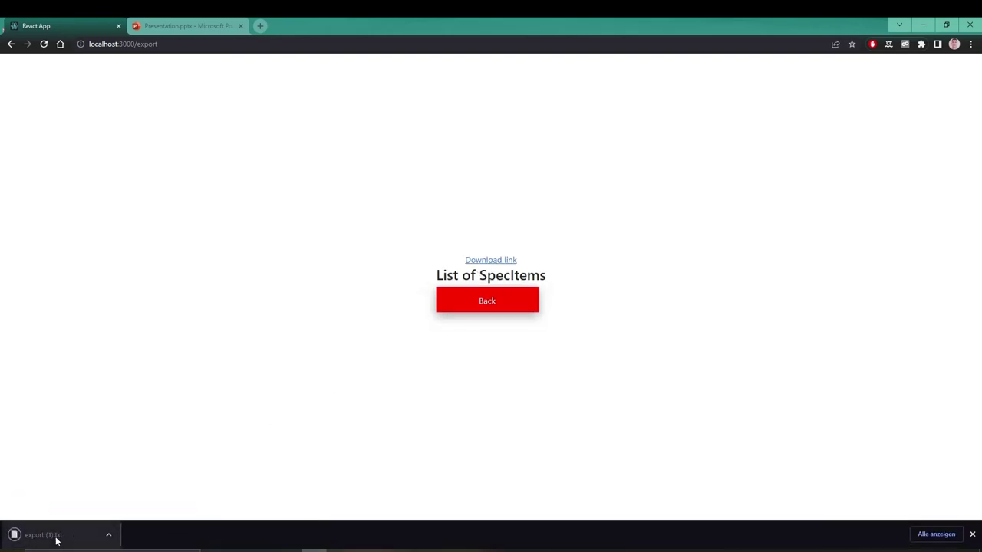
pyautogui.click(60, 535)
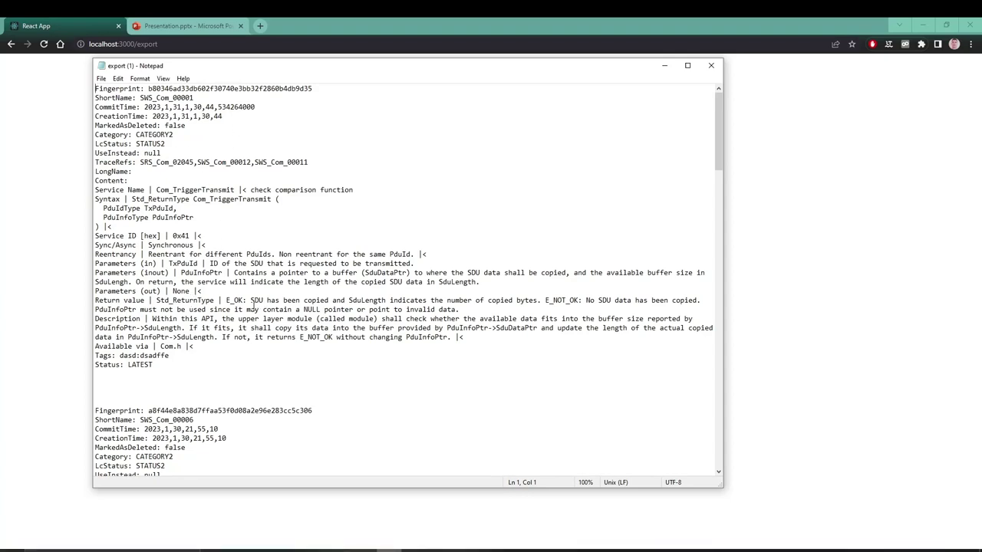
# - Check the tags line of SWS_Com_00001 in the exported text file, close the file and return to the start page
pyautogui.scroll(-1, 253, 307)
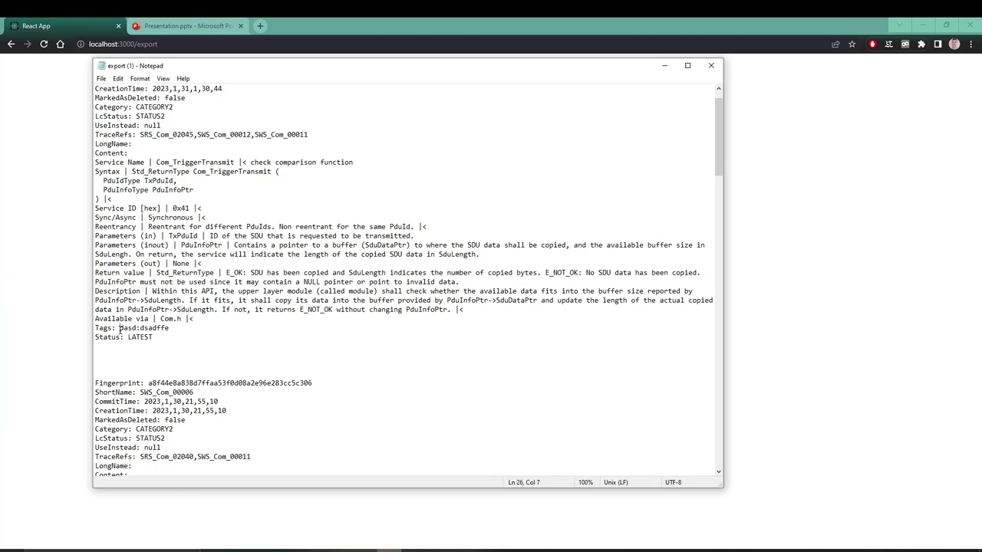
pyautogui.moveTo(120, 328); pyautogui.dragTo(204, 328)
pyautogui.click(181, 336)
pyautogui.scroll(1, 130, 337)
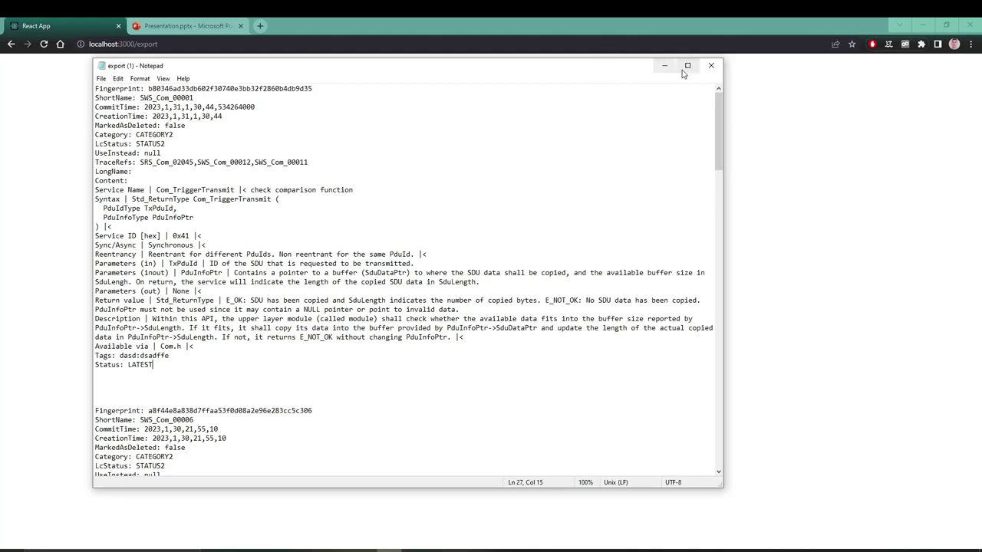
pyautogui.click(710, 65)
pyautogui.click(475, 313)
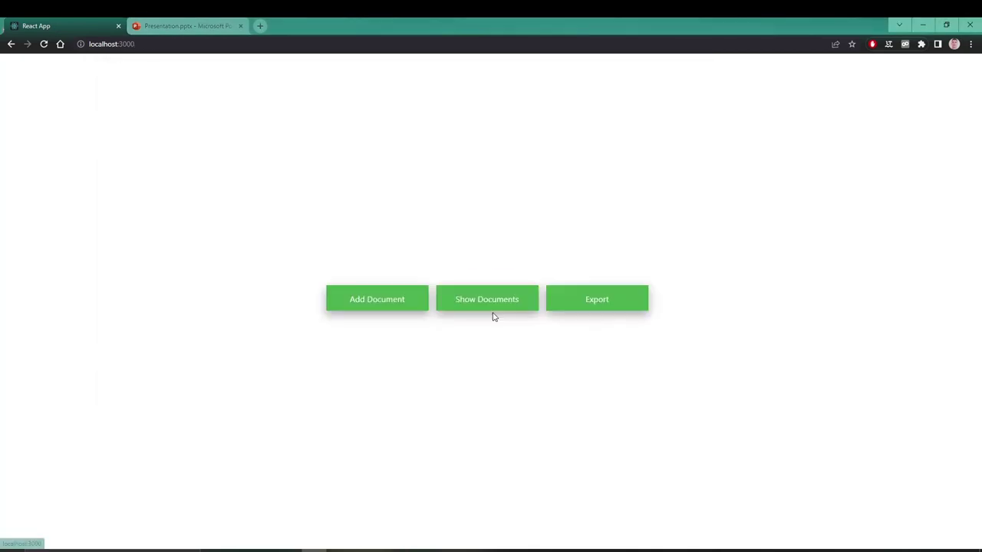